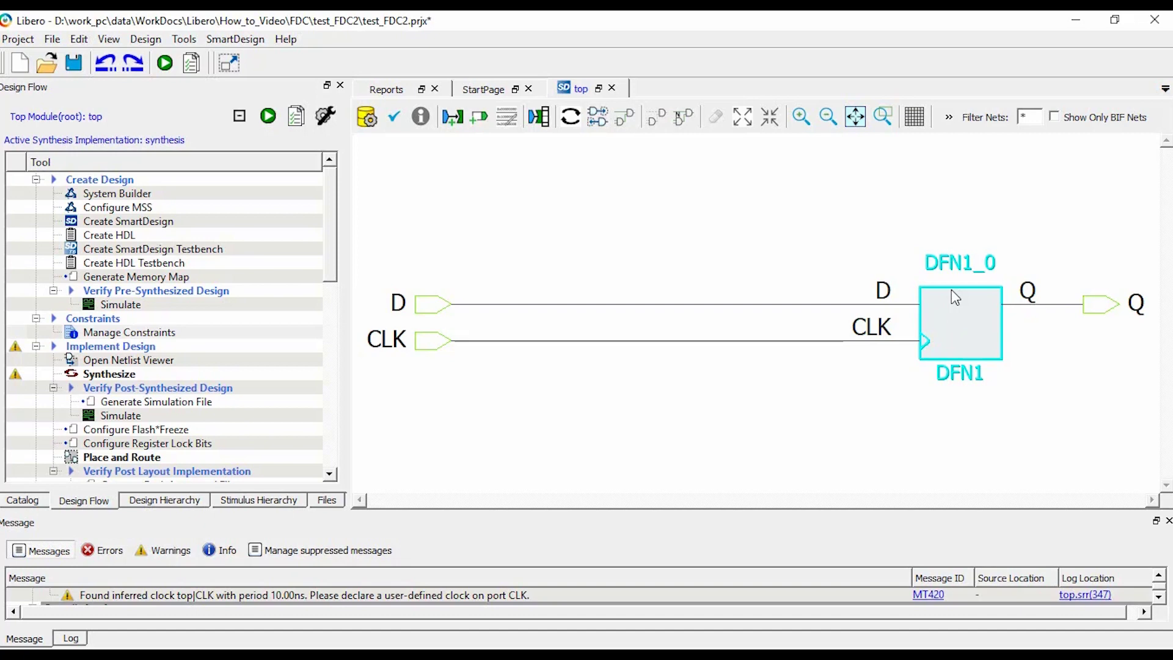
Synthesize the top design and open its Flat Post-Compile view in the Netlist Viewer.
{"action": "double_click", "coordinate": [124, 379]}
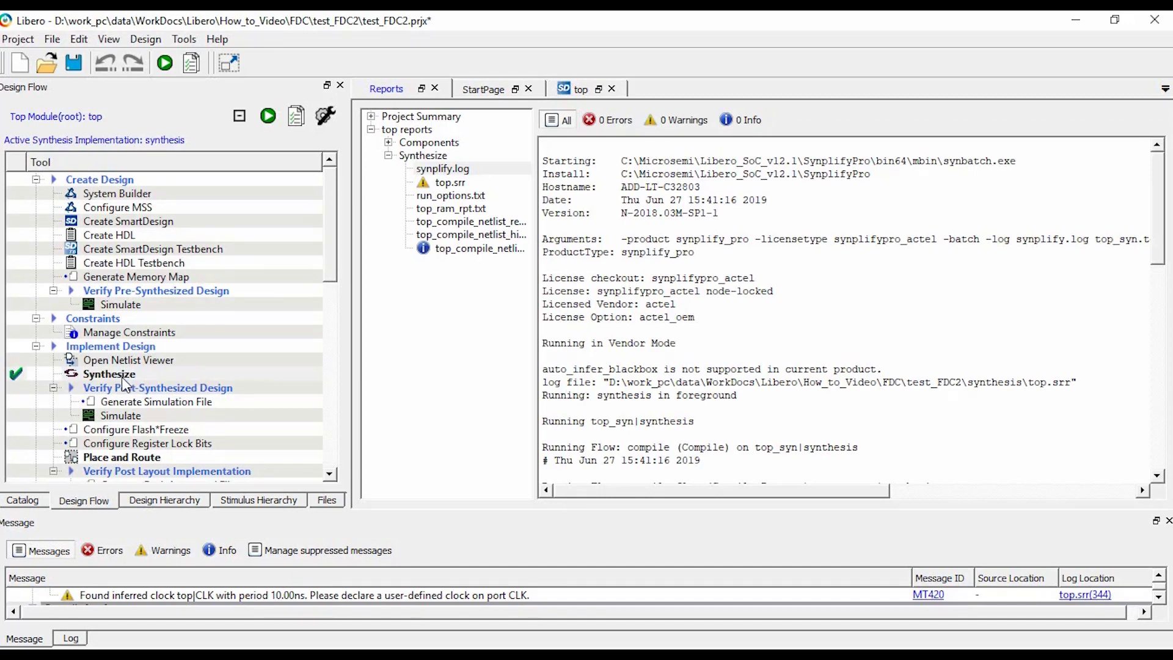
{"action": "double_click", "coordinate": [129, 360]}
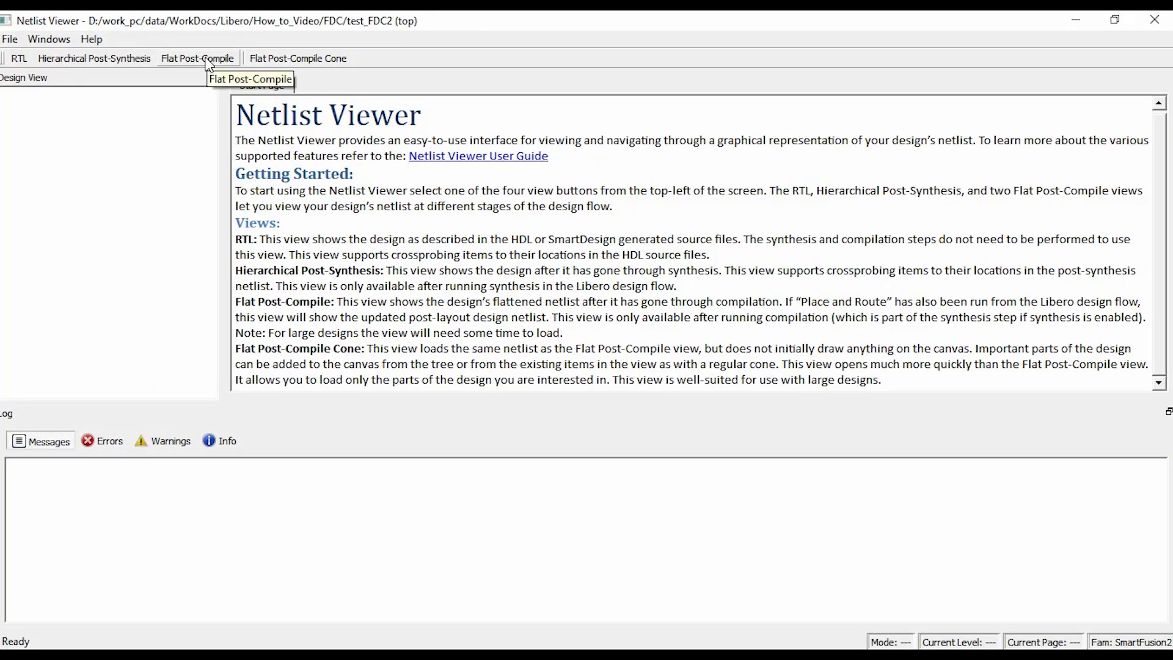
{"action": "left_click", "coordinate": [208, 61]}
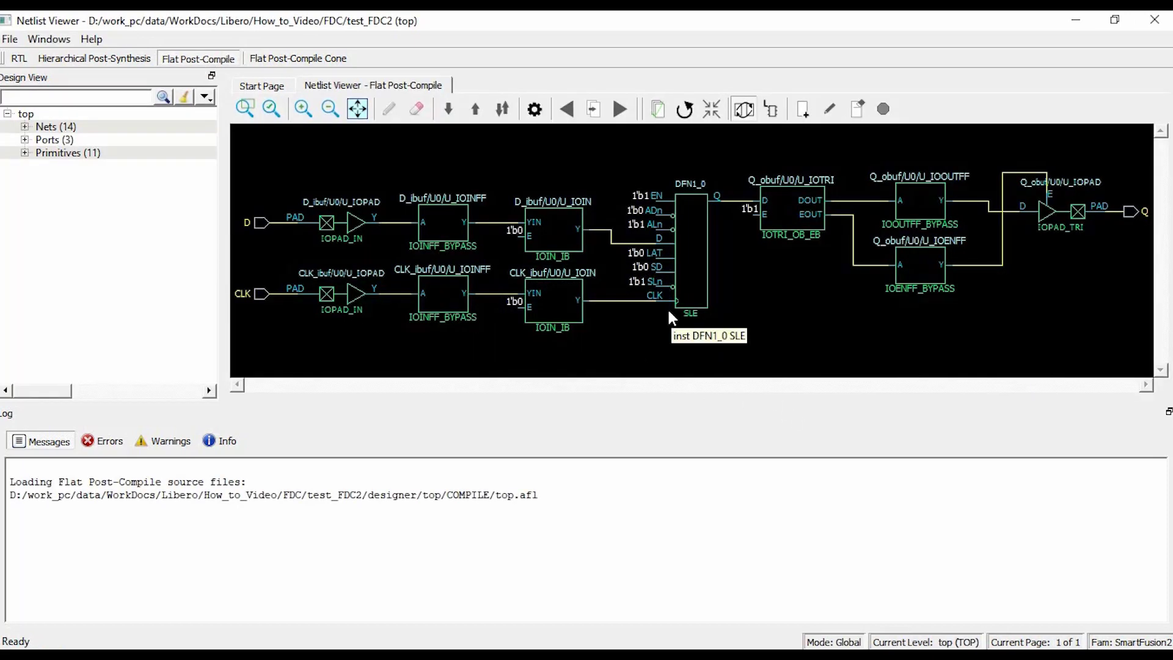
Examine the D_c and CLK_c nets and the D and CLK input pads in the flat netlist, and close the viewer.
{"action": "left_click", "coordinate": [610, 236]}
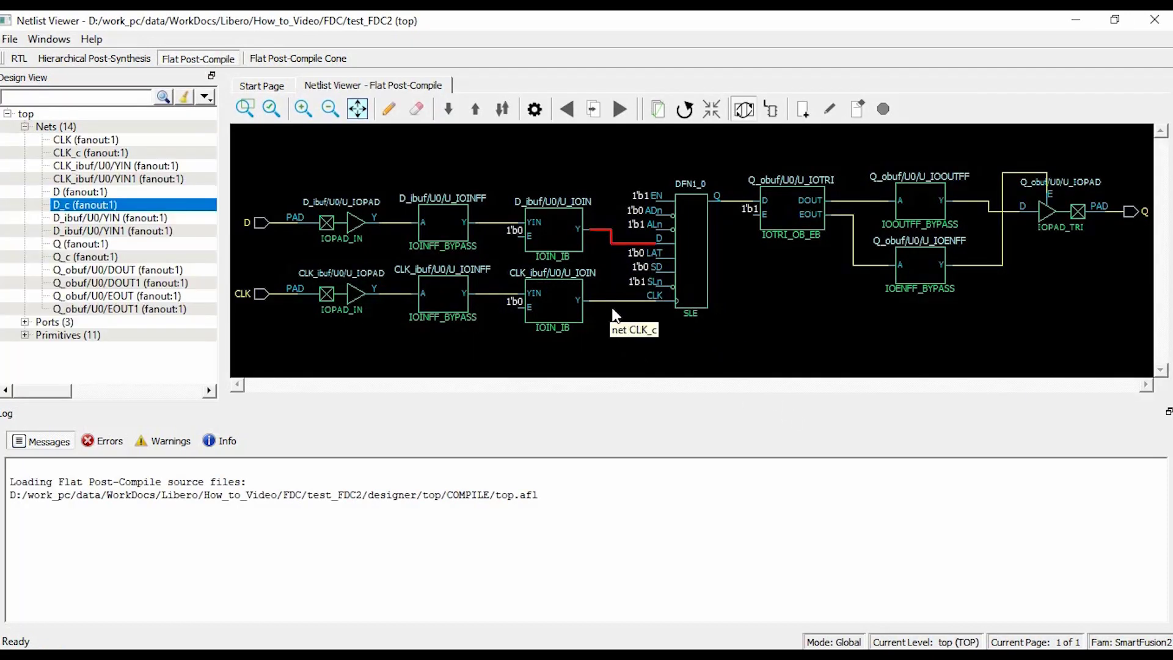
{"action": "left_click", "coordinate": [616, 301]}
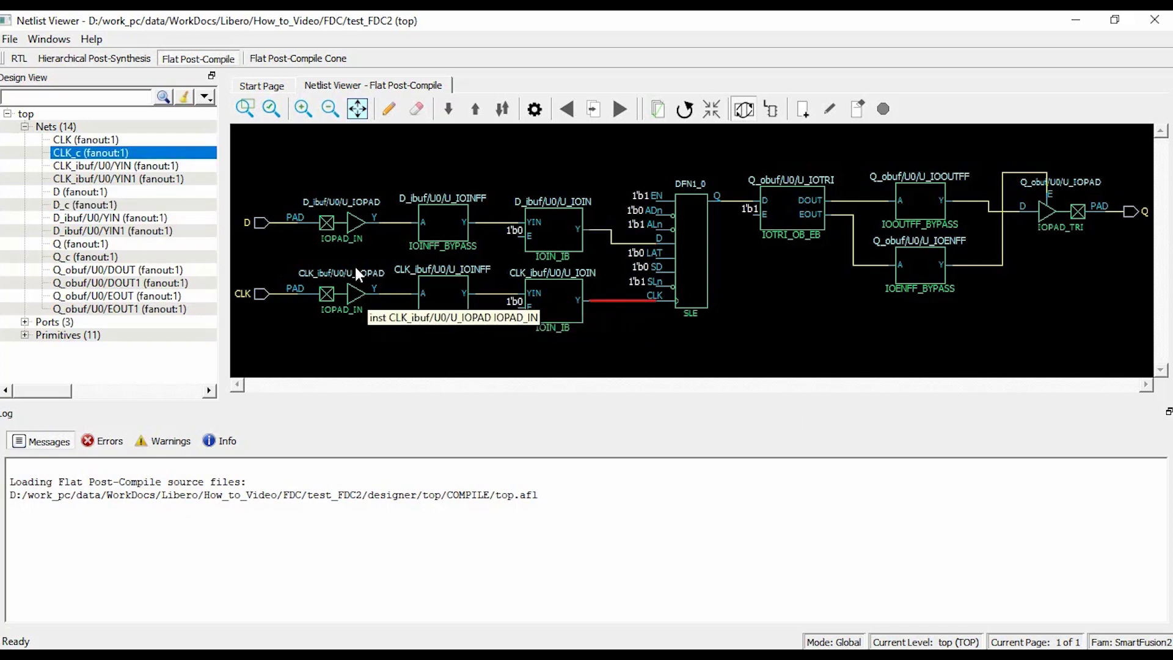
{"action": "left_click", "coordinate": [342, 227]}
{"action": "left_click", "coordinate": [345, 297]}
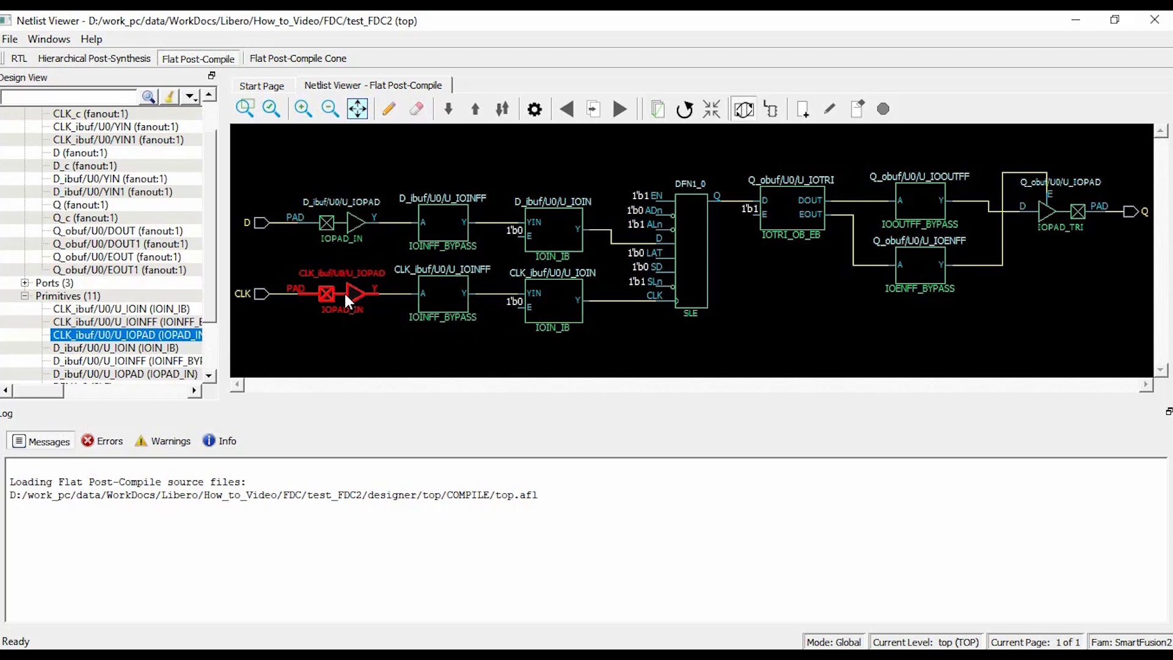
{"action": "left_click", "coordinate": [612, 301]}
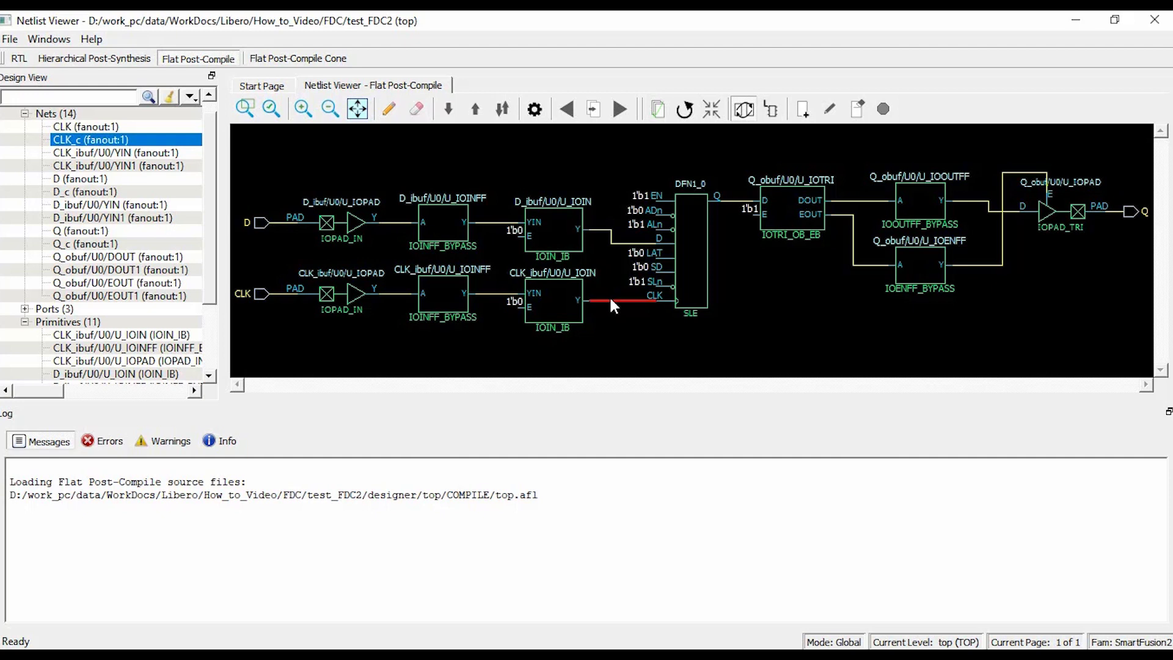
{"action": "left_click", "coordinate": [1156, 22]}
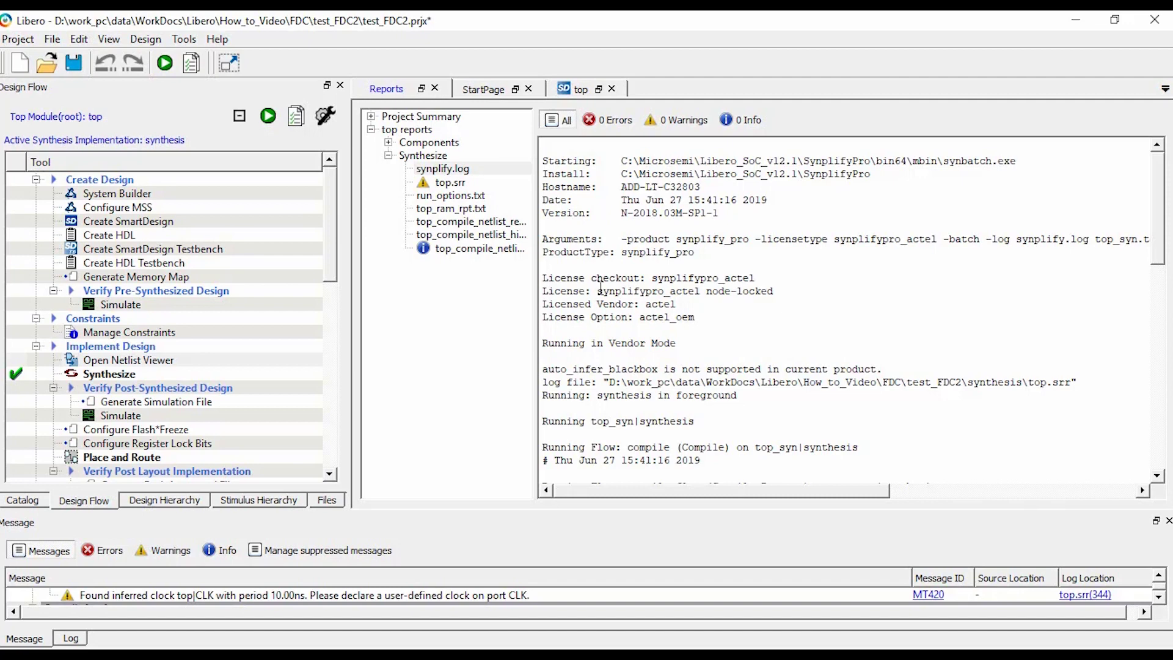
Create a new Synplify netlist constraint (FDC) file named top1 from the Constraint Manager's netlist attributes.
{"action": "left_click", "coordinate": [119, 334]}
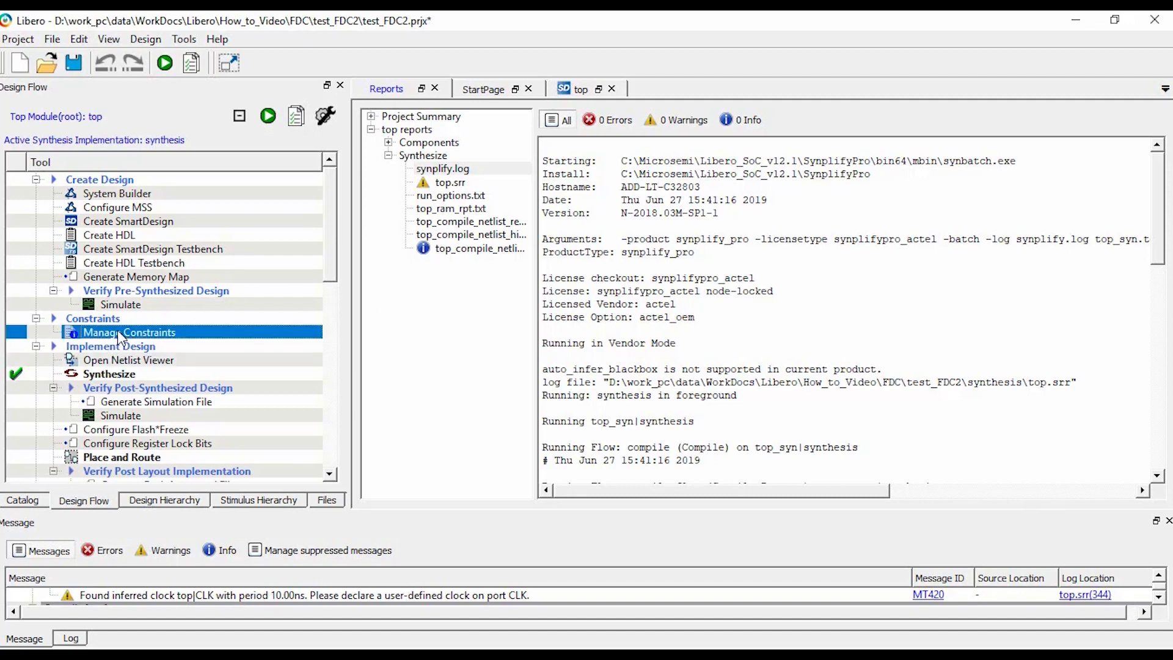
{"action": "double_click", "coordinate": [121, 333]}
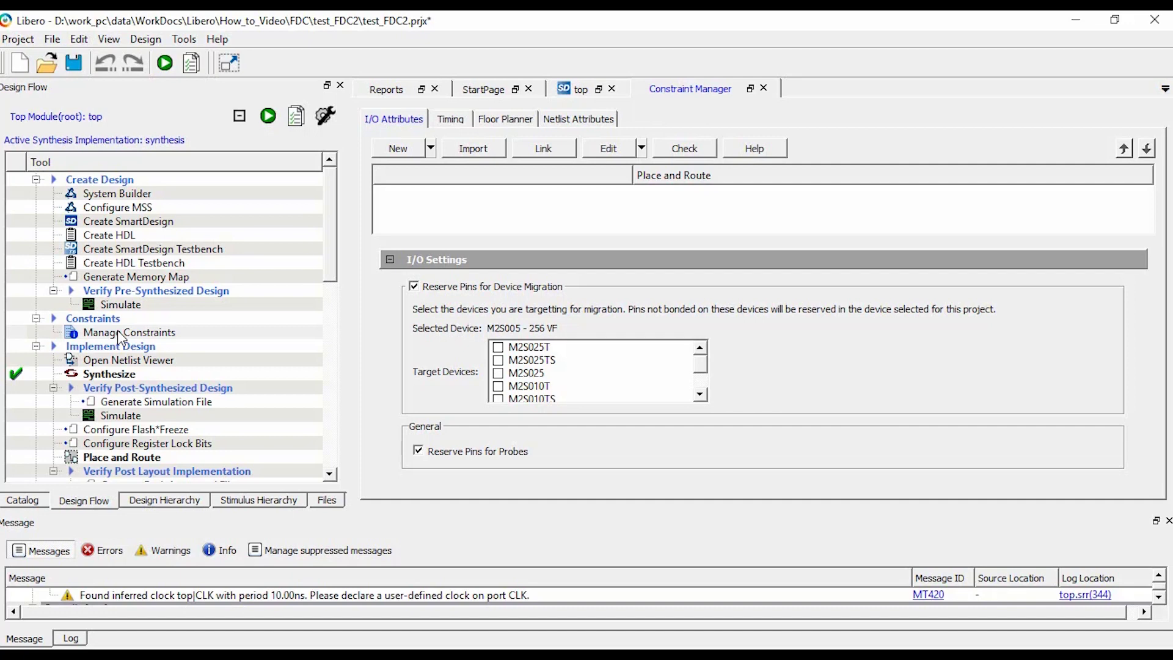
{"action": "left_click", "coordinate": [566, 124]}
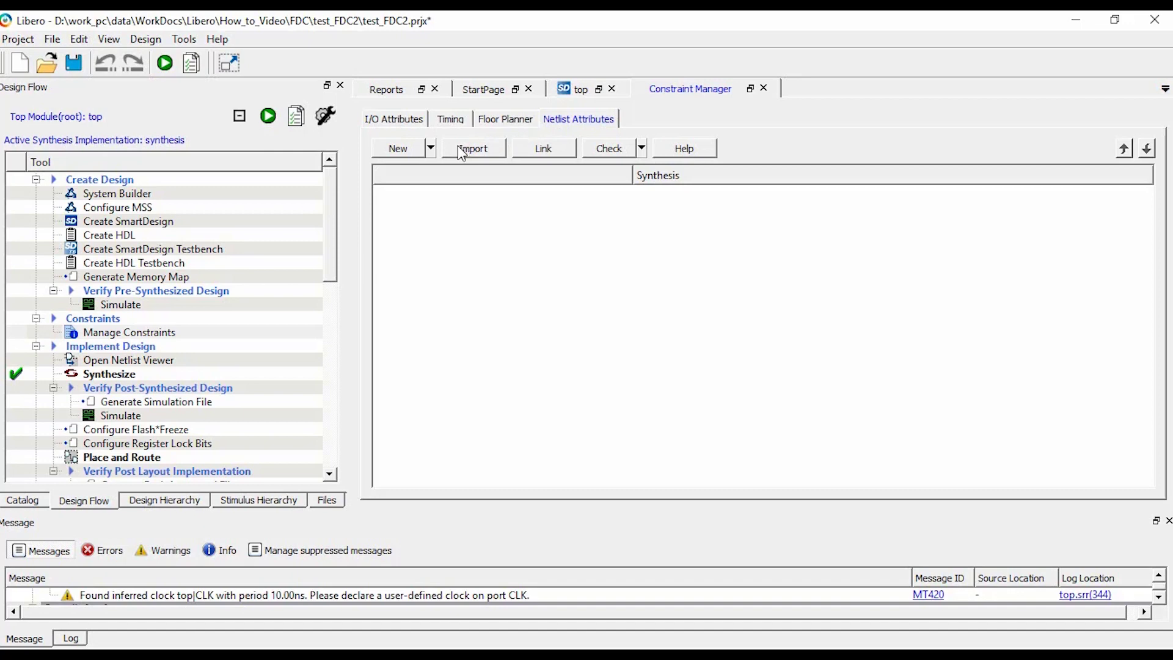
{"action": "left_click", "coordinate": [431, 149]}
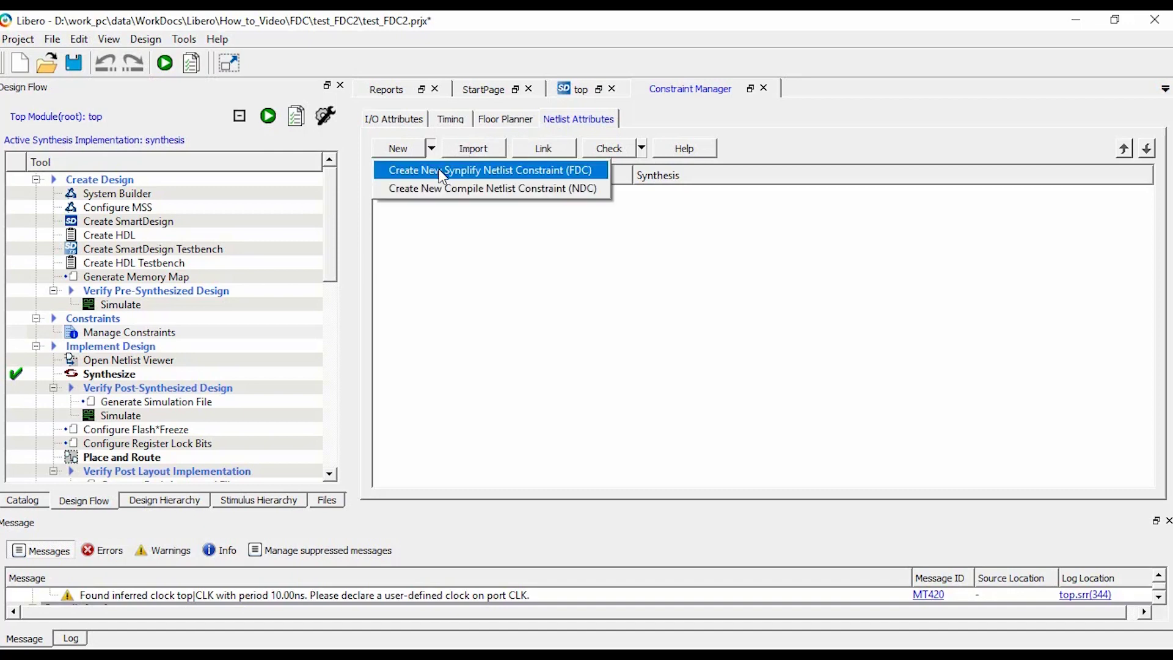
{"action": "left_click", "coordinate": [442, 171]}
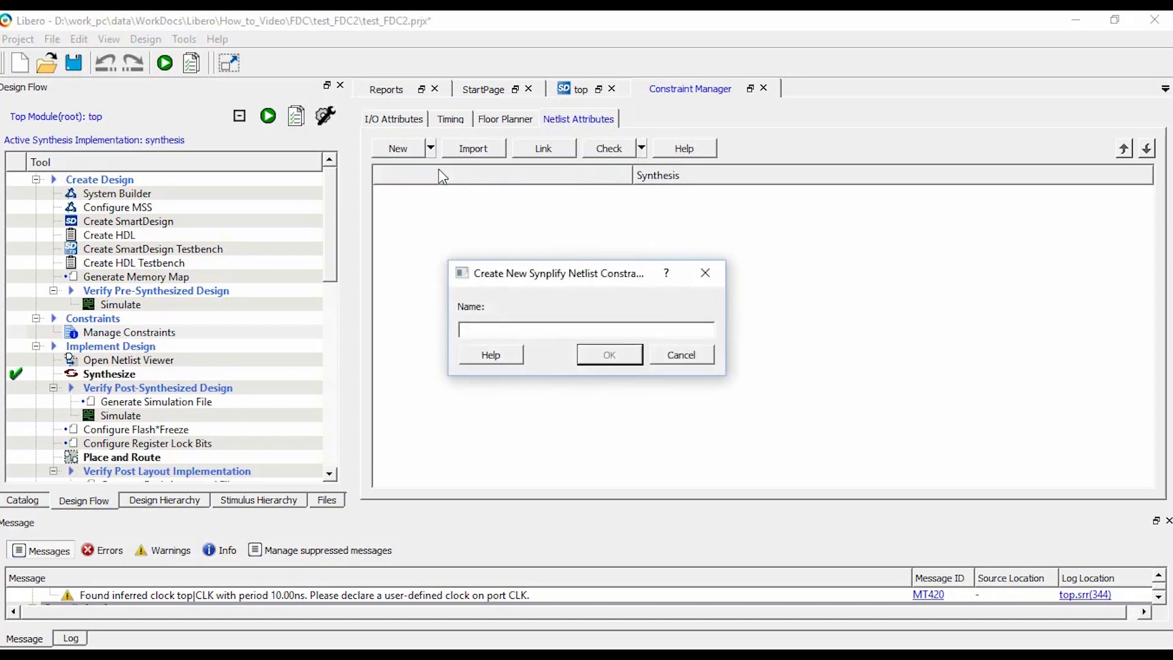
{"action": "type", "text": "top1"}
{"action": "key", "text": "Return"}
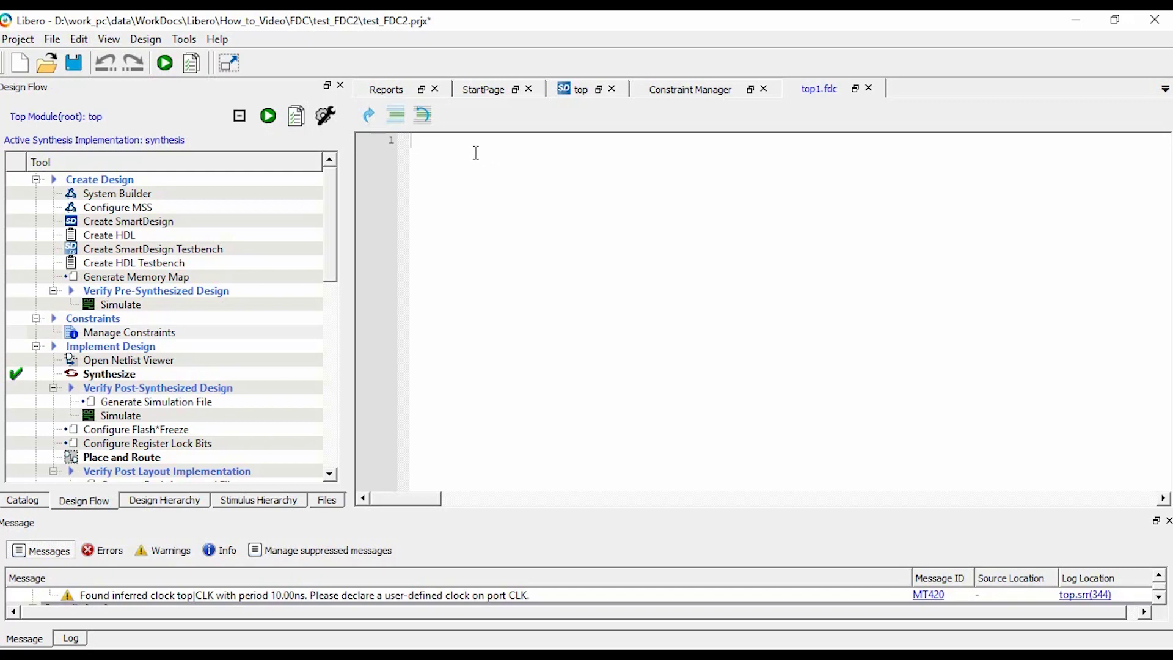
Write "define_attribute {p:CLK} {syn_insert_buffer} {CLKINT}" in top1.fdc and save the file.
{"action": "type", "text": "define_attribute  {p:CLK} {syn_insert_buffer} {CLKINT}"}
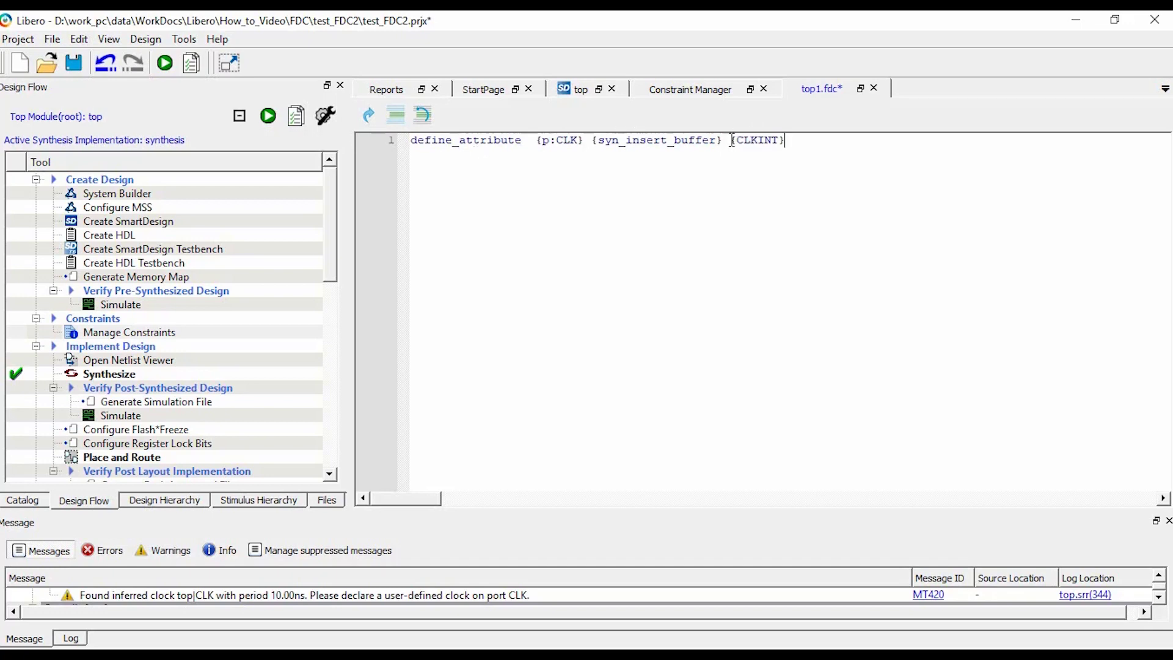
{"action": "left_click_drag", "start_coordinate": [731, 140], "coordinate": [803, 143]}
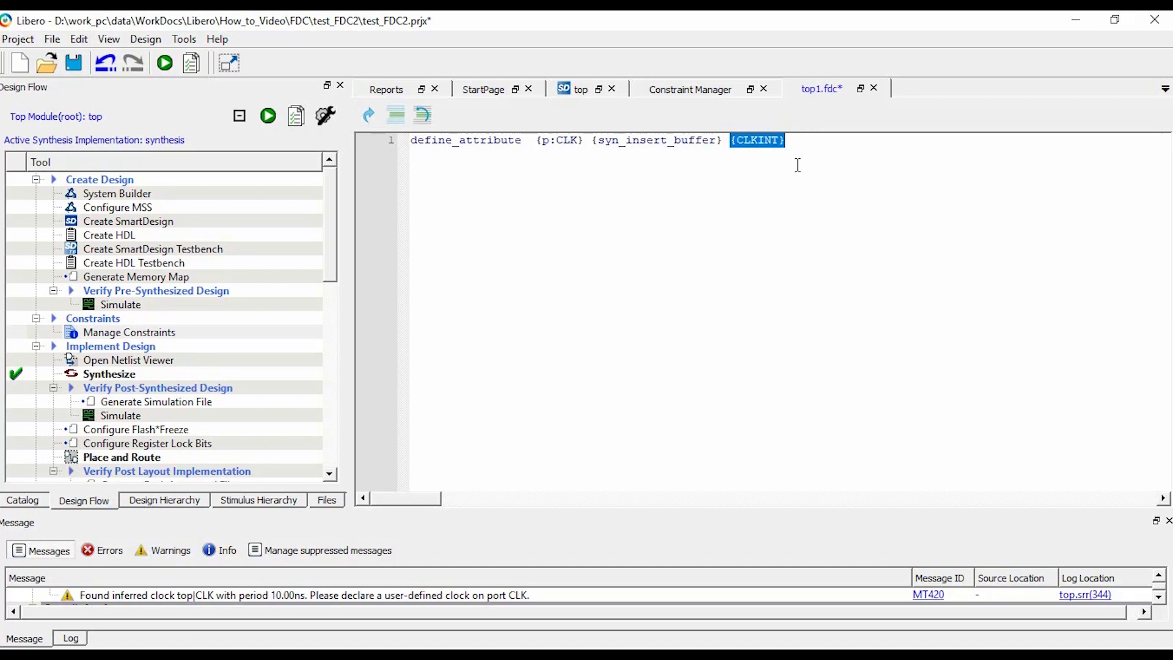
{"action": "left_click", "coordinate": [72, 68]}
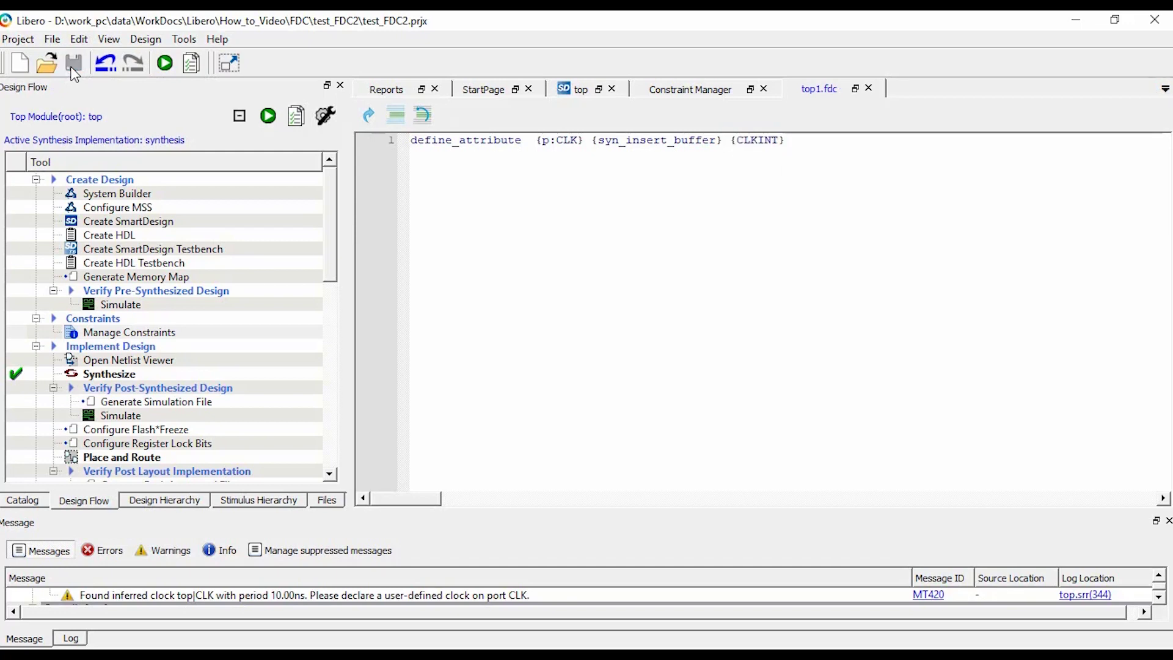
Enable constraint\top1.fdc for synthesis in the Constraint Manager and rerun synthesis.
{"action": "left_click", "coordinate": [689, 93]}
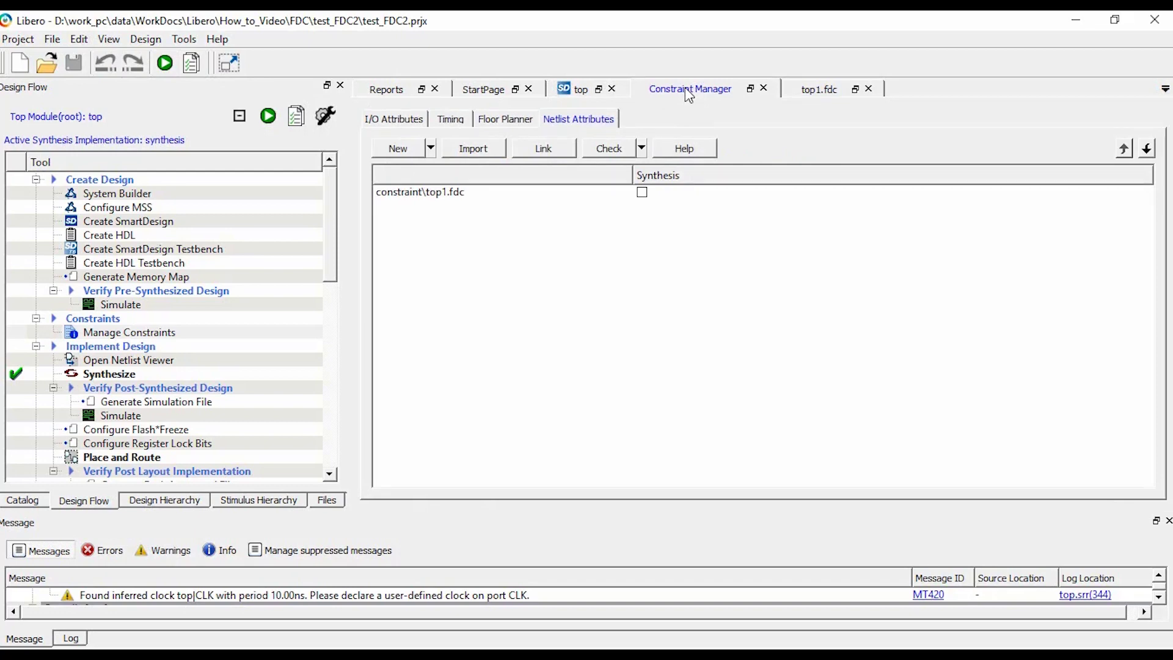
{"action": "left_click", "coordinate": [640, 194]}
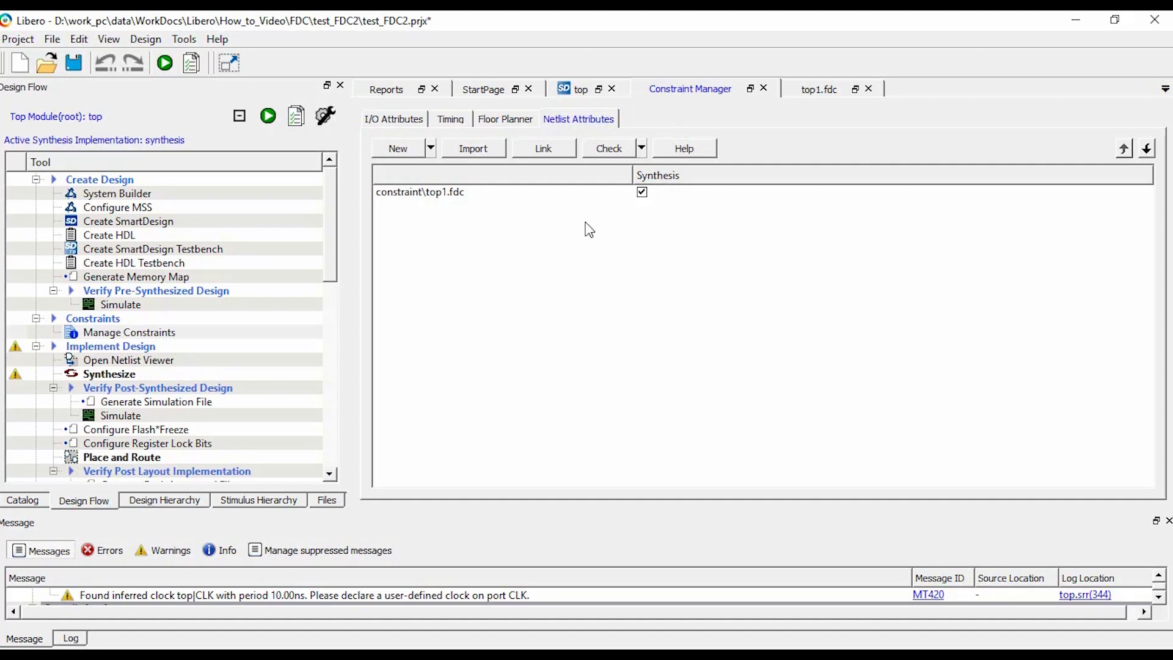
{"action": "right_click", "coordinate": [119, 377]}
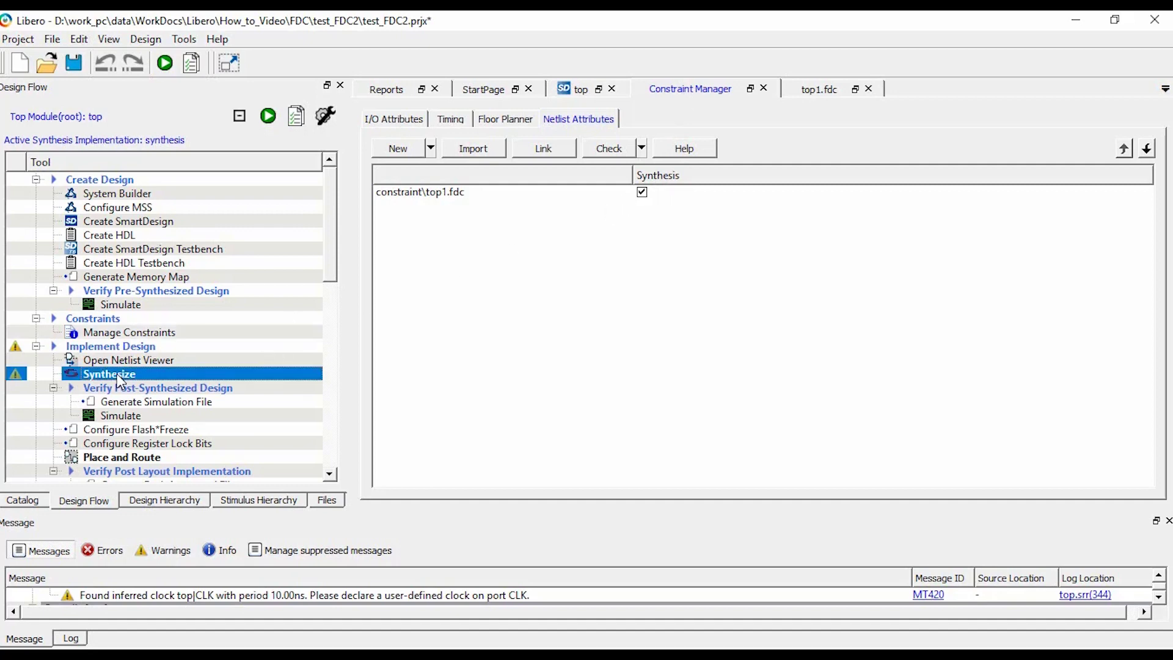
{"action": "left_click", "coordinate": [138, 385]}
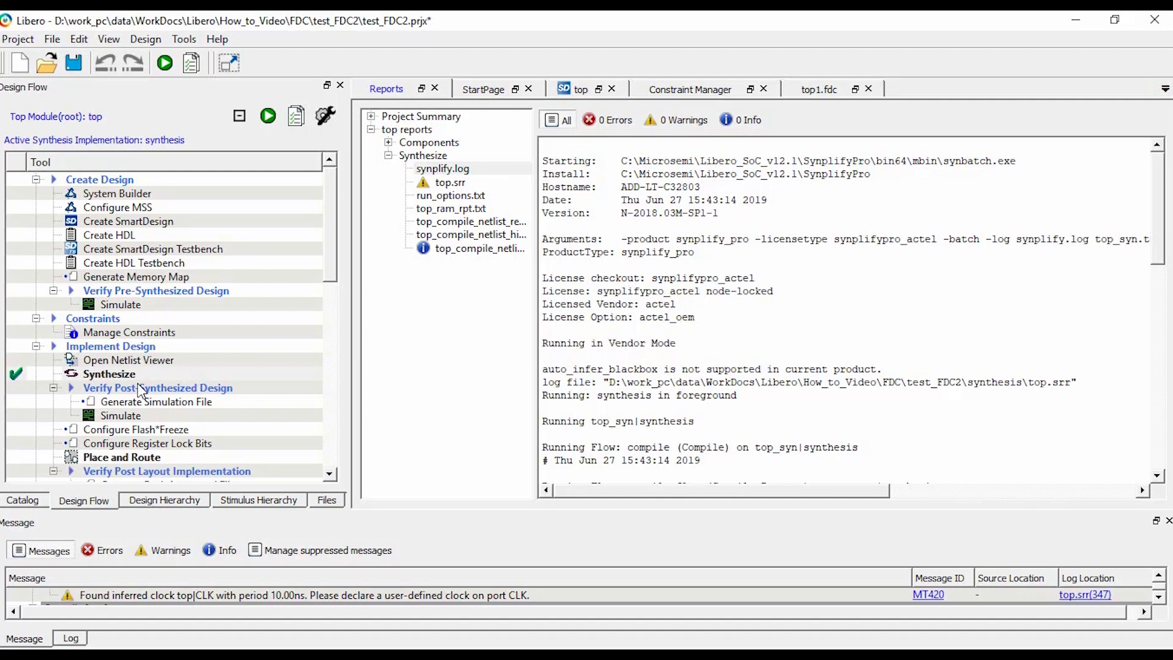
Examine the clock path in the new Flat Post-Compile netlist, including the CLK_c net and the GB buffer DFN1_0_RNO.
{"action": "double_click", "coordinate": [135, 360]}
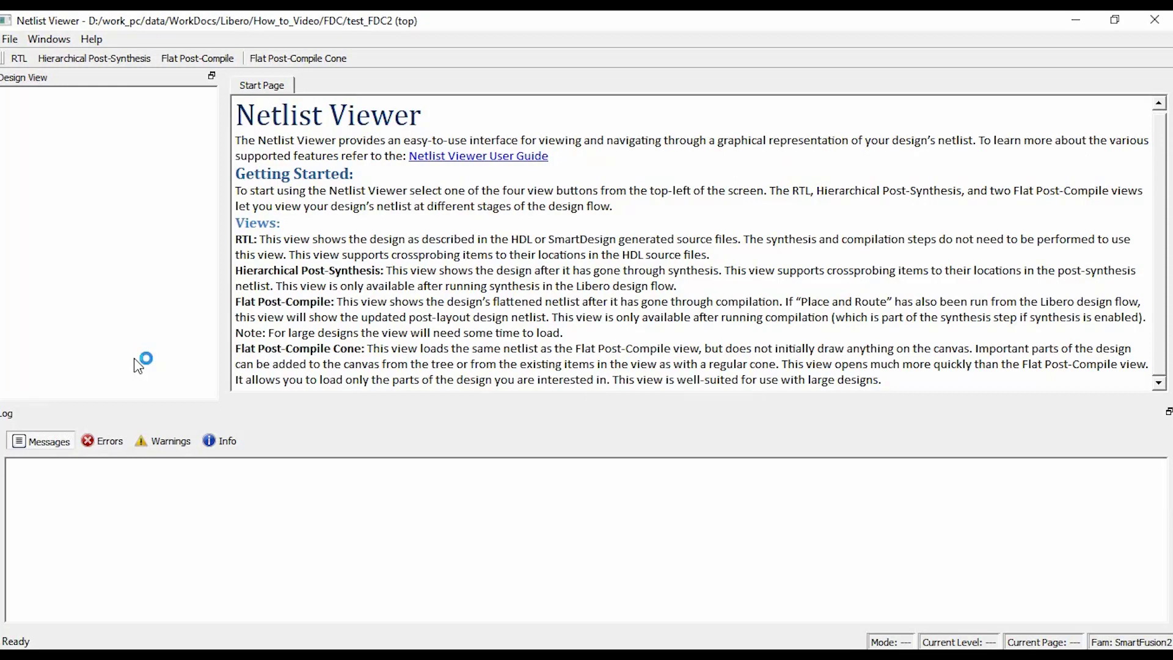
{"action": "left_click", "coordinate": [202, 58]}
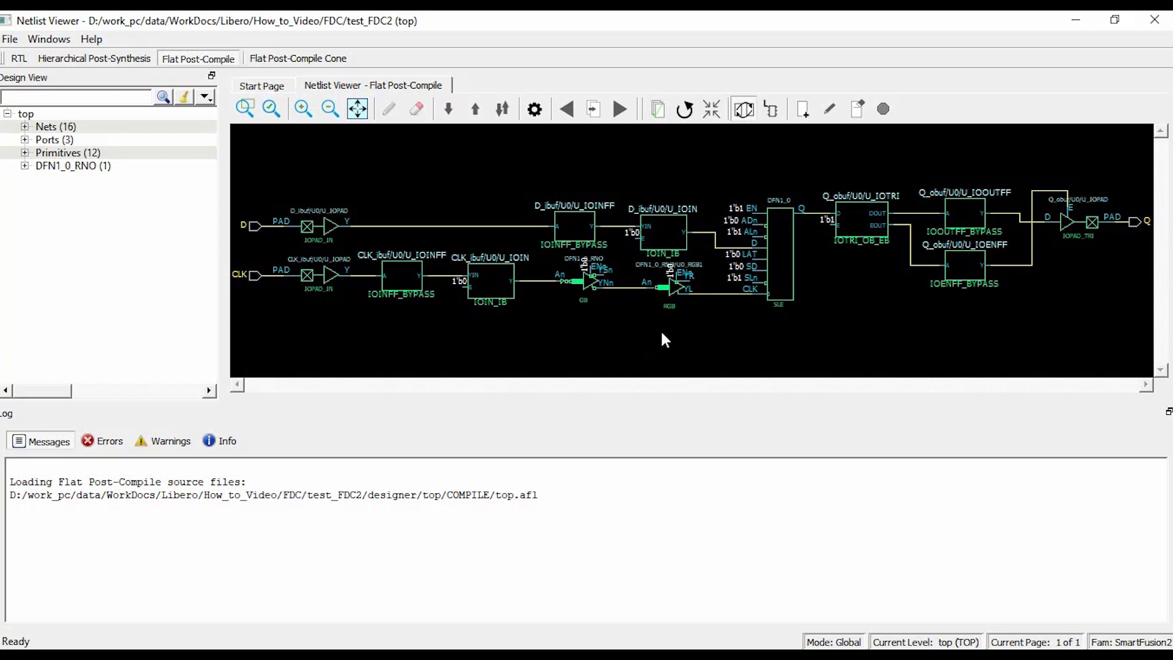
{"action": "left_click", "coordinate": [726, 295]}
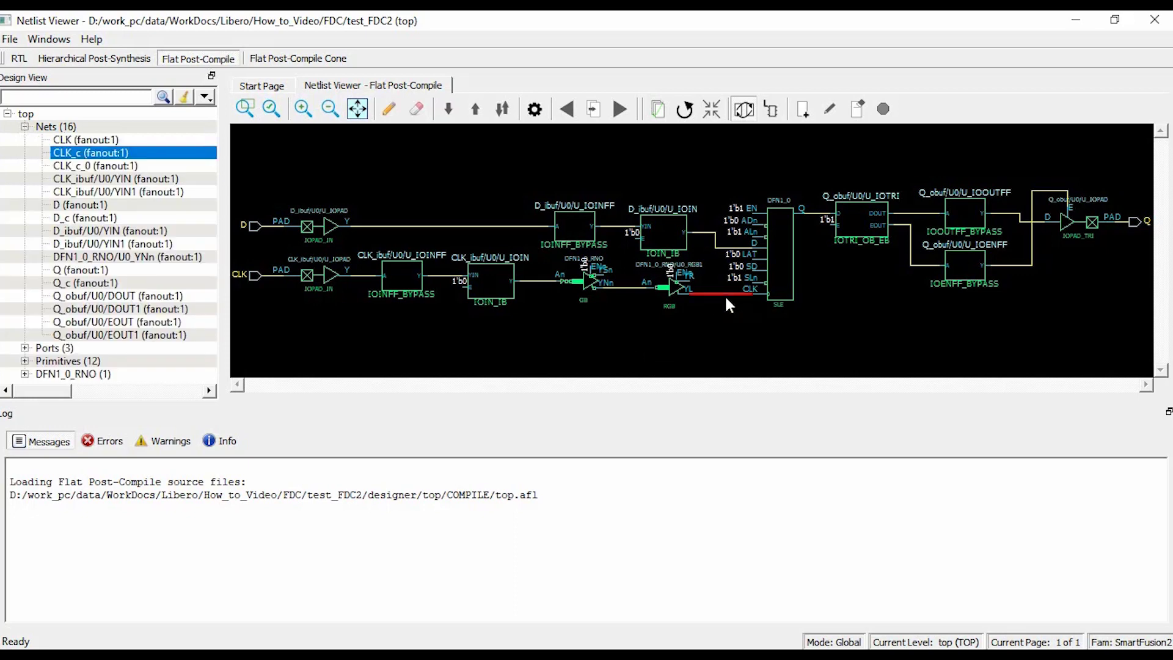
{"action": "left_click", "coordinate": [591, 284]}
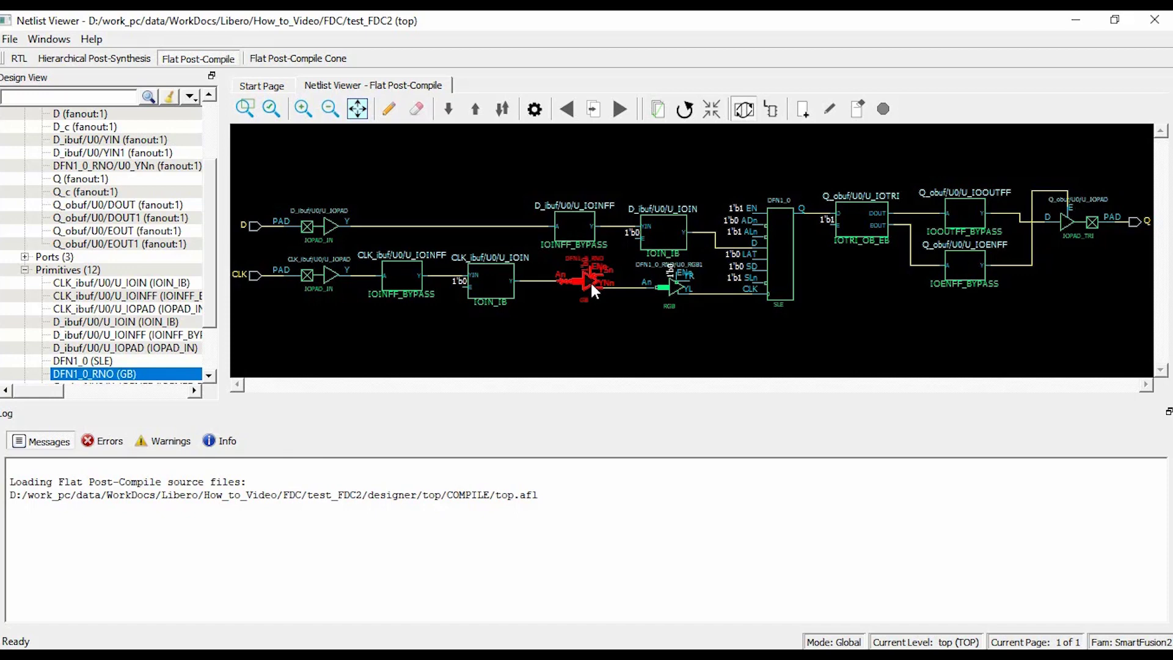
{"action": "left_click", "coordinate": [299, 276]}
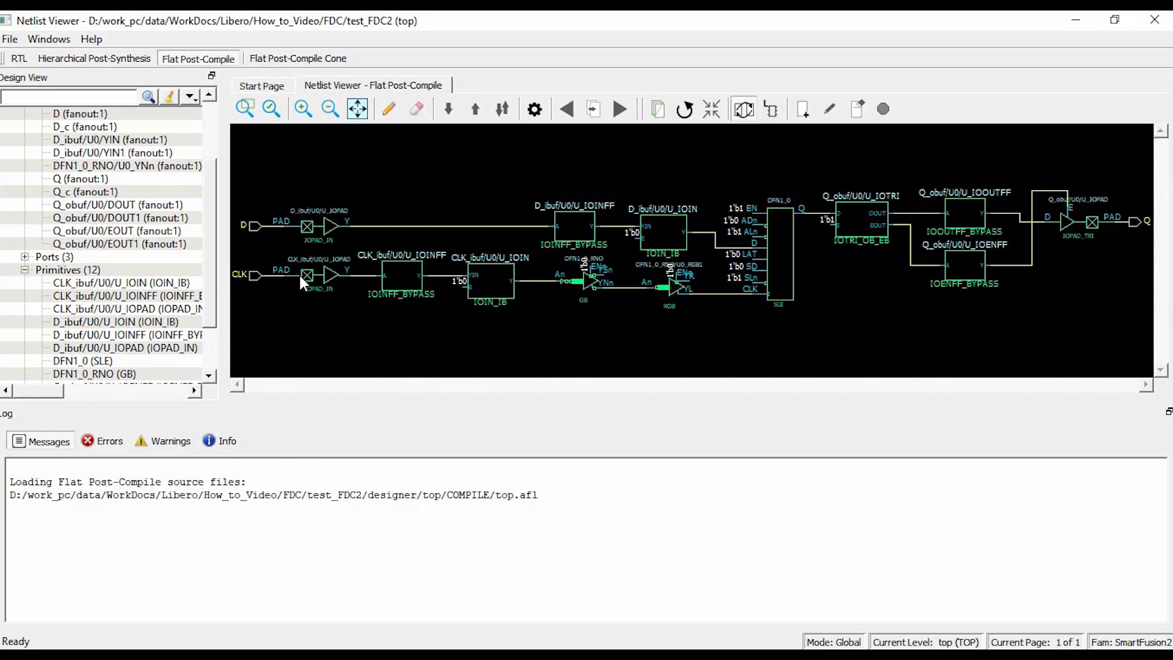
{"action": "left_click", "coordinate": [736, 293]}
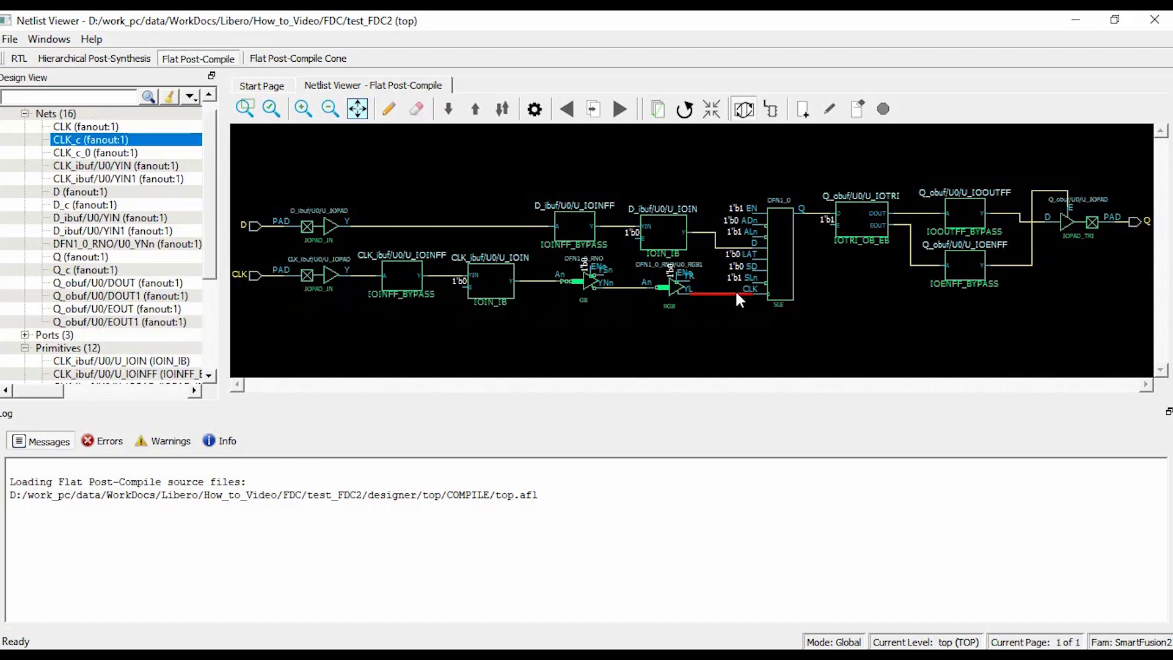
{"action": "left_click", "coordinate": [302, 110]}
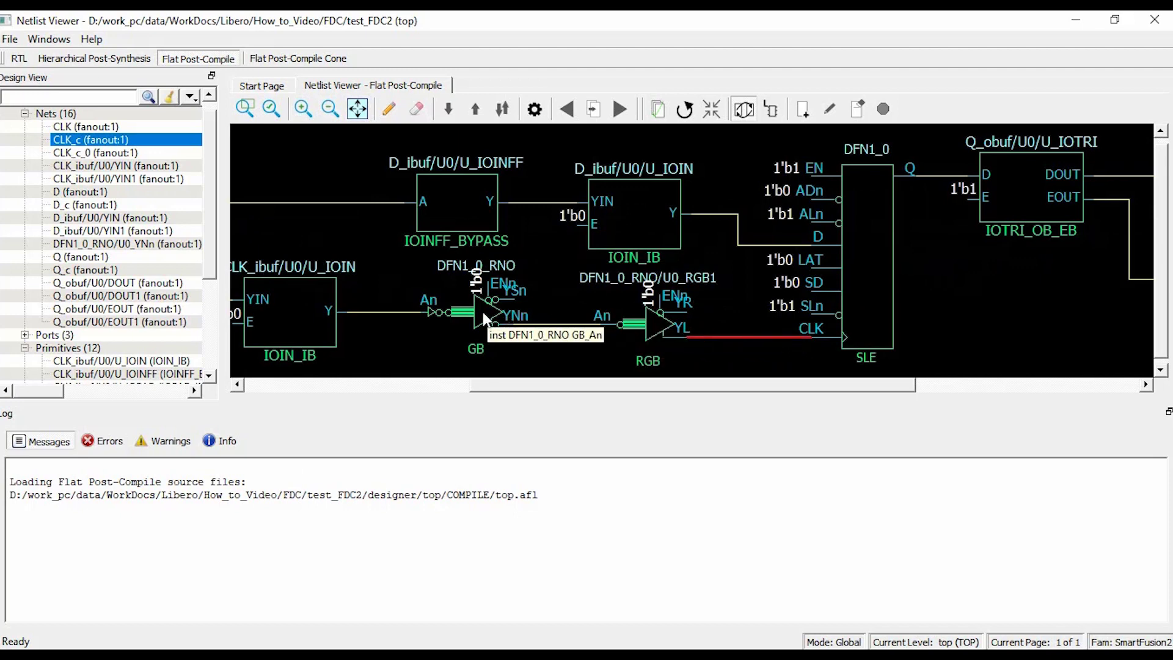
{"action": "left_click", "coordinate": [484, 317]}
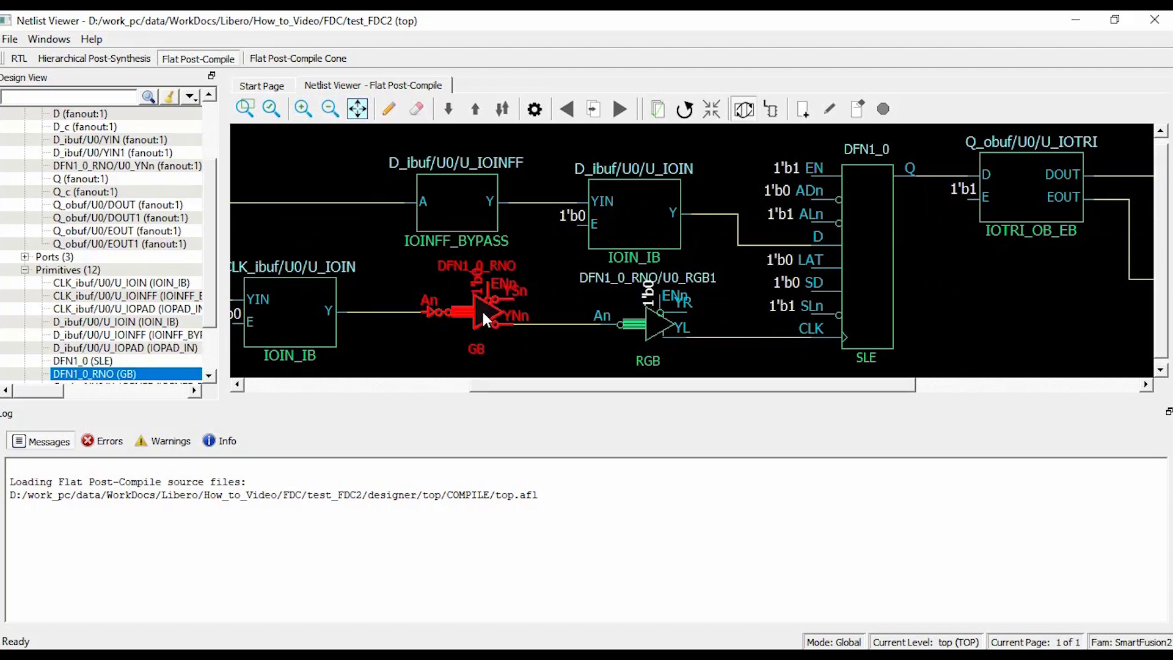